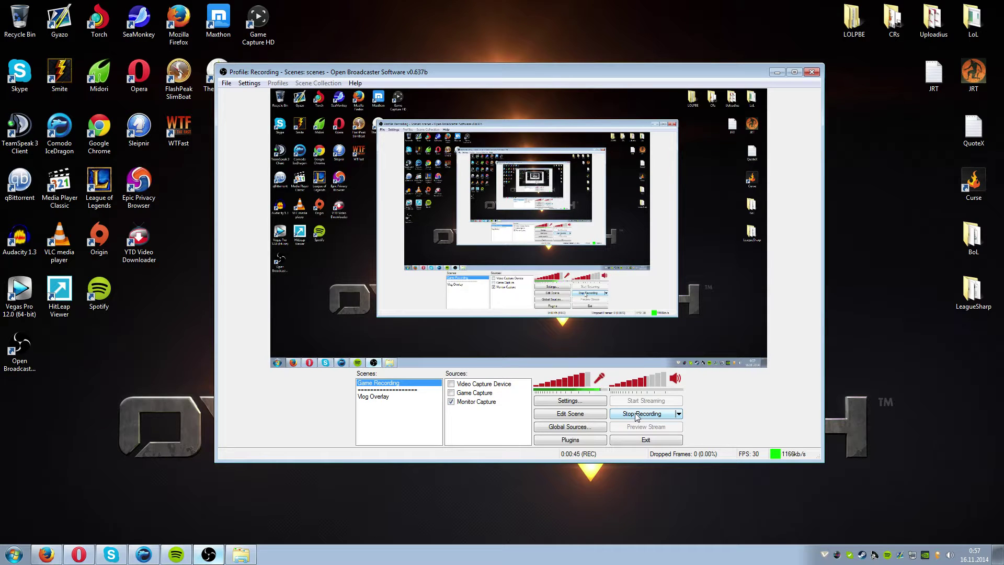
Drag the OBS main window toward the left side of the screen.
{"action": "left_click_drag", "start_coordinate": [539, 74], "coordinate": [373, 88]}
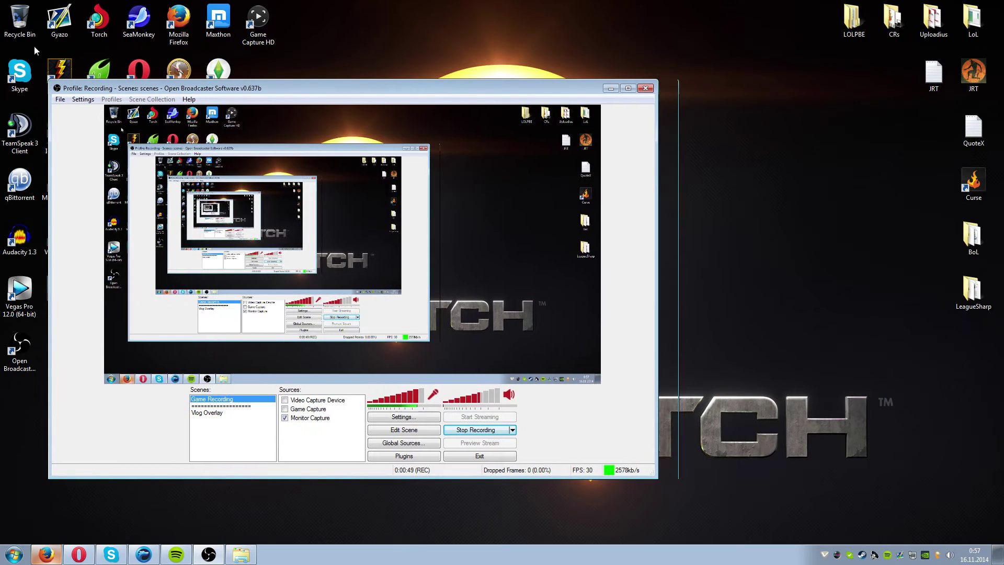
Open Settings > Settings and move the dialog right and down, clear of the scenes and sources.
{"action": "left_click", "coordinate": [82, 99]}
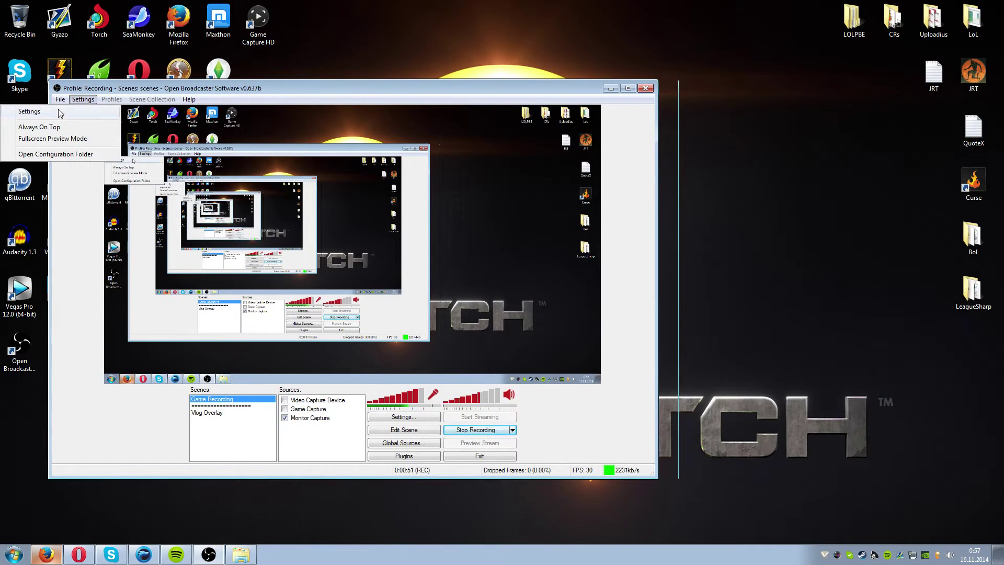
{"action": "left_click", "coordinate": [60, 111]}
{"action": "left_click_drag", "start_coordinate": [486, 100], "coordinate": [755, 160]}
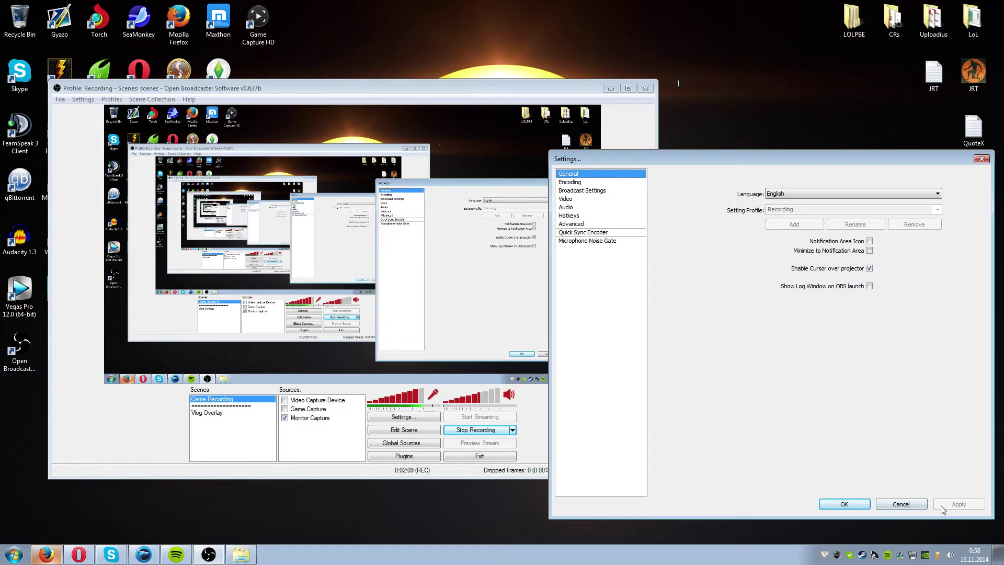
On the Encoding page, keep x264 with CBR off, quality balance 10 and max bitrate 1000.
{"action": "left_click", "coordinate": [590, 183]}
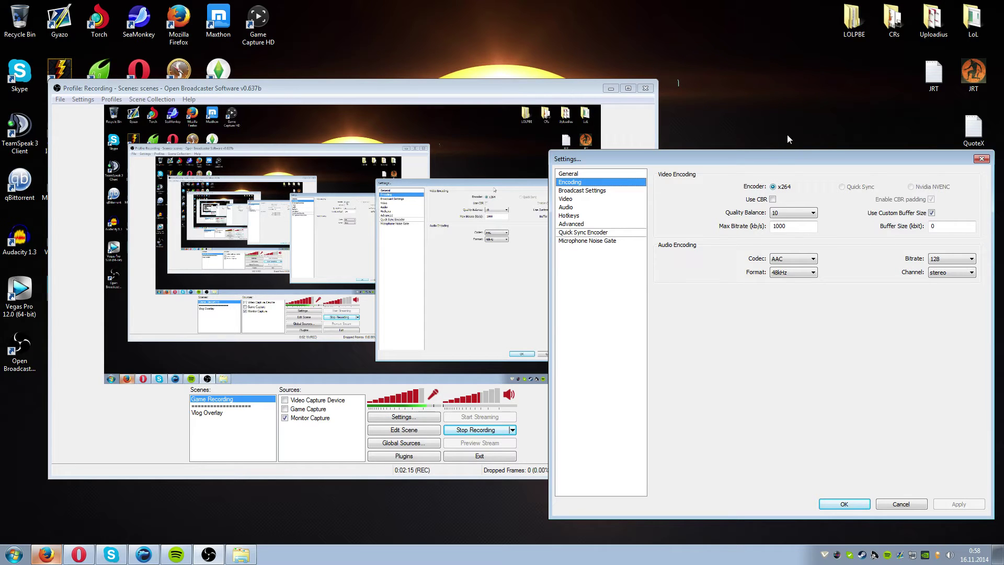
{"action": "left_click", "coordinate": [773, 199]}
{"action": "left_click", "coordinate": [773, 200]}
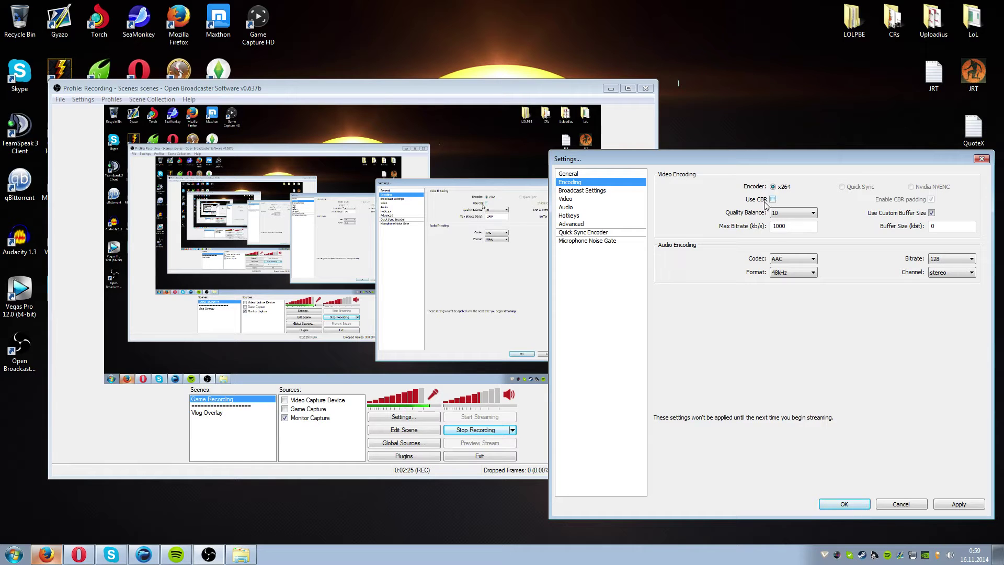
{"action": "left_click", "coordinate": [810, 216]}
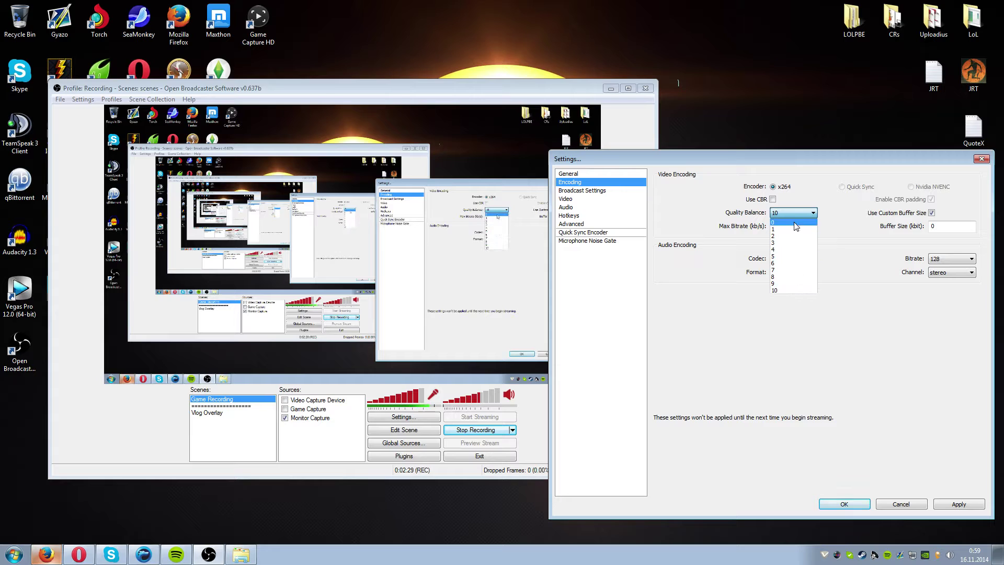
{"action": "left_click", "coordinate": [803, 294]}
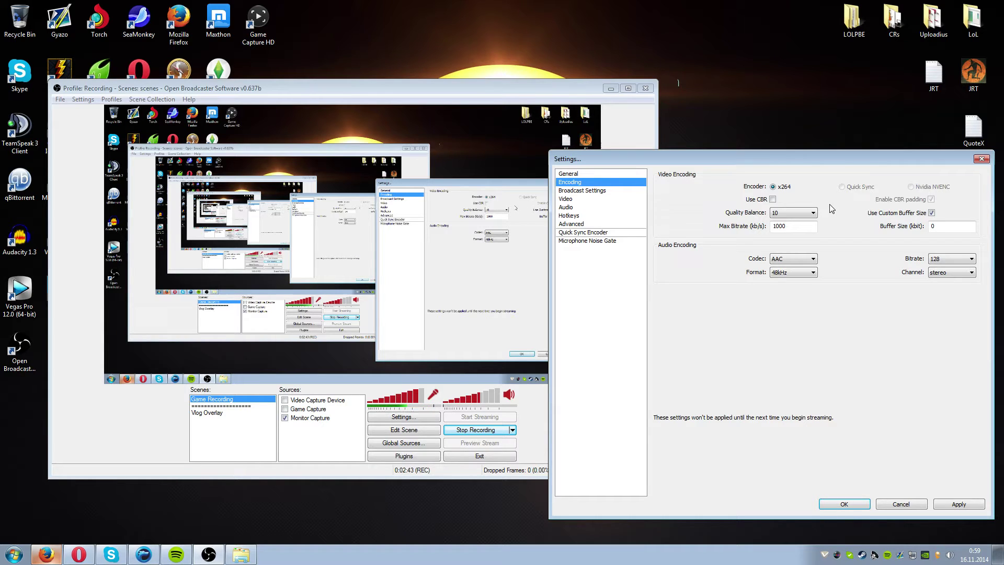
{"action": "left_click", "coordinate": [796, 229]}
{"action": "left_click_drag", "start_coordinate": [795, 229], "coordinate": [772, 230]}
{"action": "left_click", "coordinate": [785, 229]}
{"action": "left_click", "coordinate": [936, 228]}
{"action": "left_click", "coordinate": [931, 212]}
{"action": "left_click", "coordinate": [931, 213]}
Keep AAC audio at 48kHz, 128 bitrate, stereo, and apply the encoding settings.
{"action": "left_click", "coordinate": [813, 259]}
{"action": "left_click", "coordinate": [815, 260]}
{"action": "left_click", "coordinate": [951, 260]}
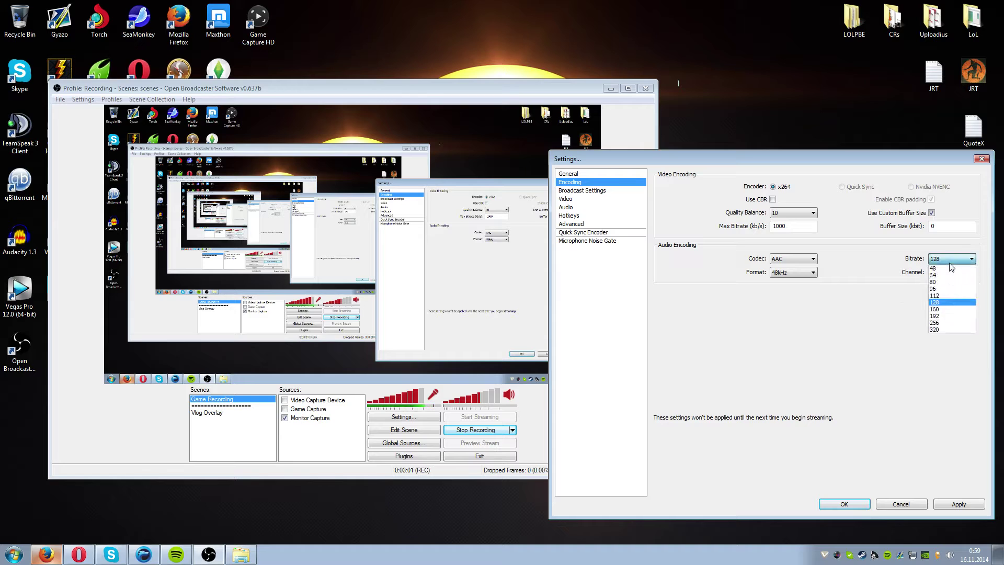
{"action": "left_click", "coordinate": [951, 262]}
{"action": "left_click", "coordinate": [949, 273]}
{"action": "left_click", "coordinate": [949, 272]}
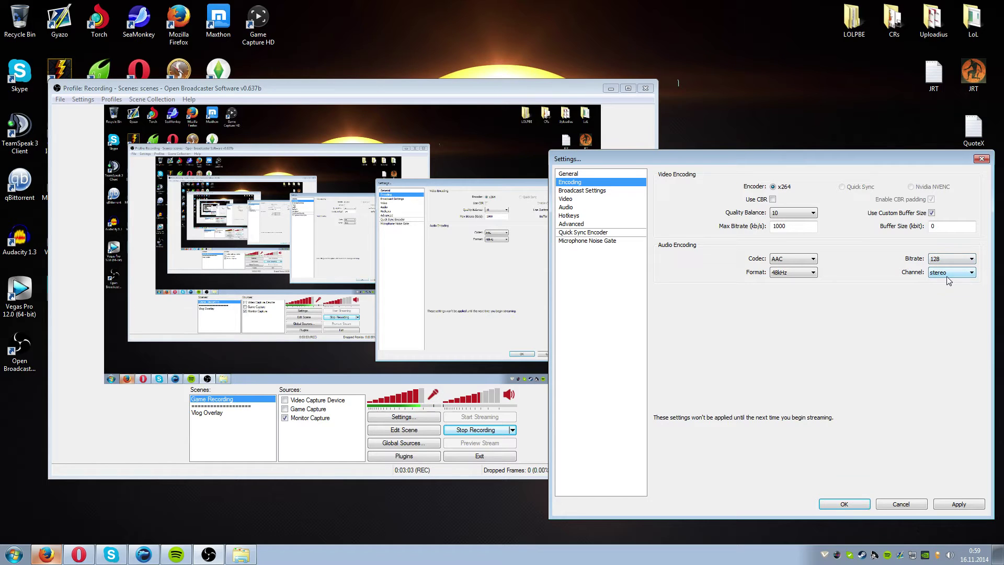
{"action": "left_click", "coordinate": [802, 273]}
{"action": "left_click", "coordinate": [803, 273]}
{"action": "left_click", "coordinate": [959, 504]}
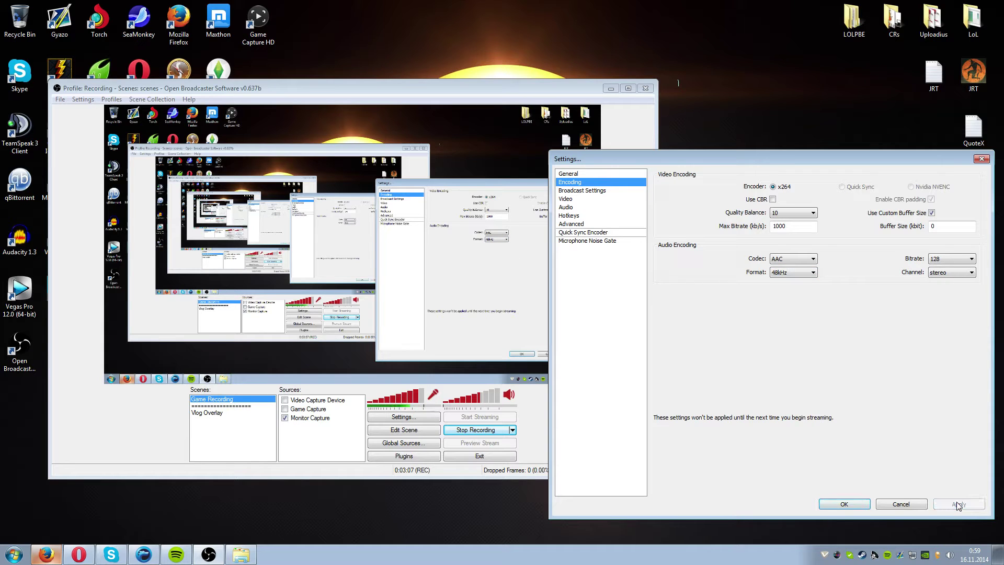
Switch the Broadcast Settings output mode to File Output Only.
{"action": "left_click", "coordinate": [612, 191]}
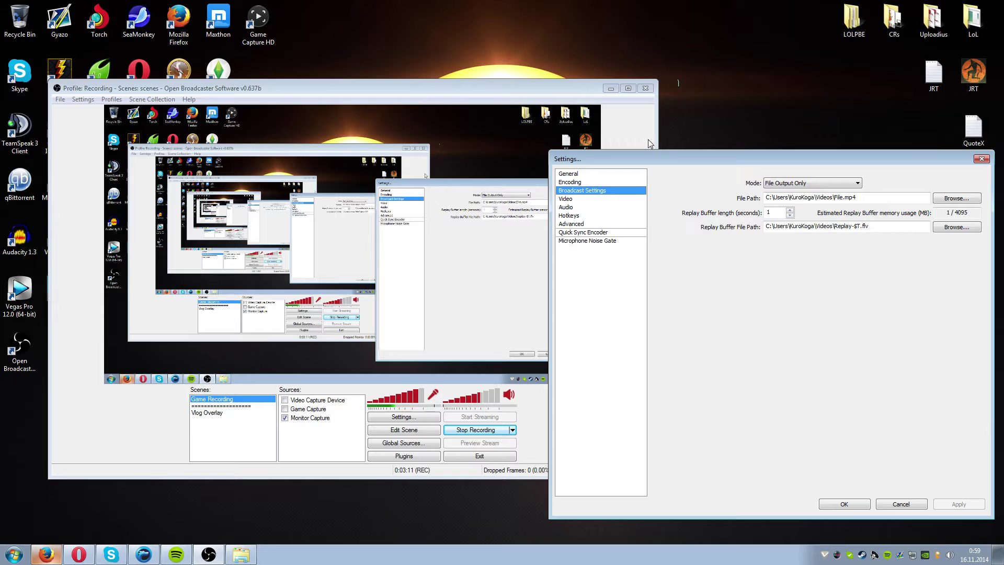
{"action": "left_click", "coordinate": [805, 184]}
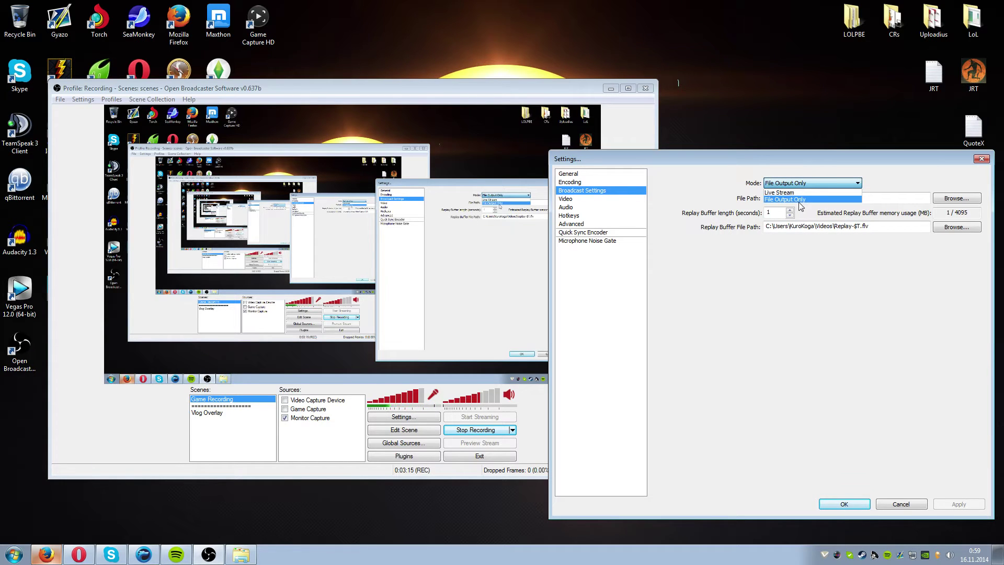
{"action": "left_click", "coordinate": [804, 202]}
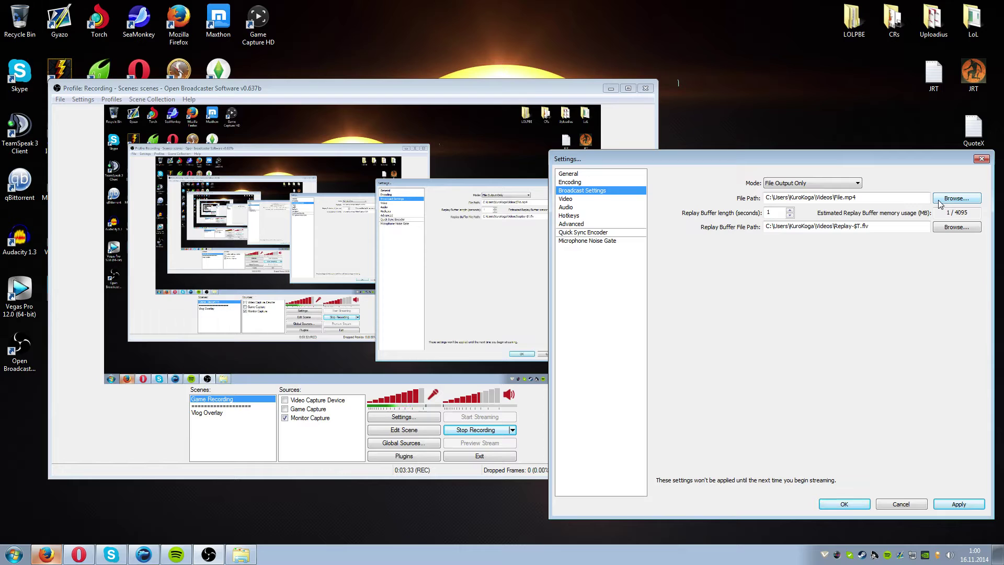
Keep the recording file path as File.mp4 in Videos and apply the settings.
{"action": "left_click", "coordinate": [941, 201]}
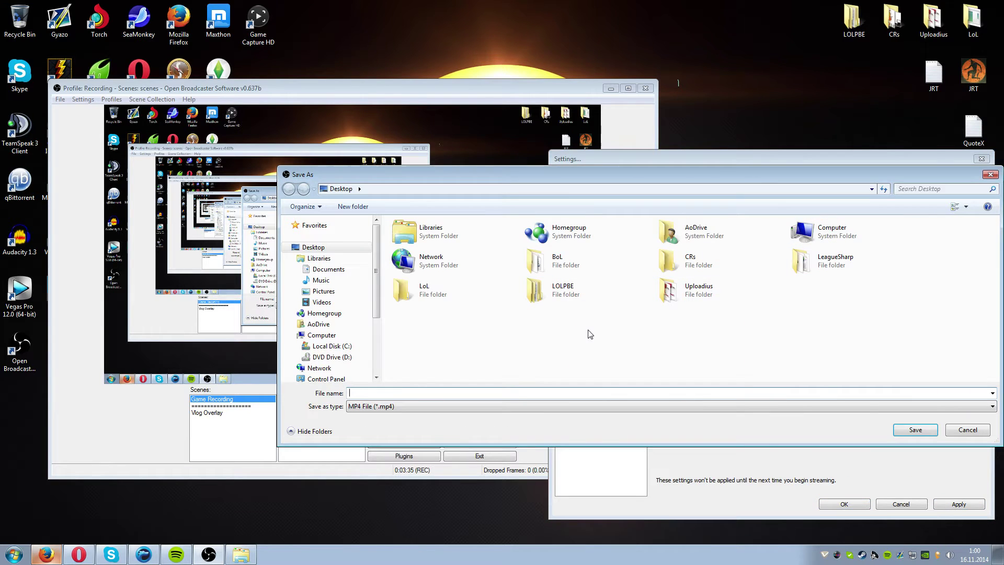
{"action": "left_click", "coordinate": [967, 430]}
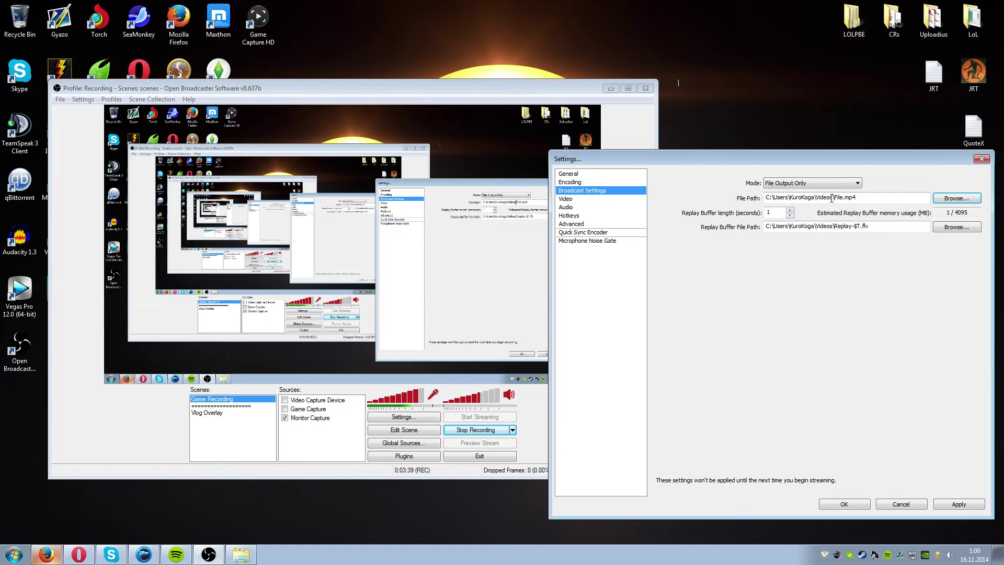
{"action": "left_click", "coordinate": [831, 198]}
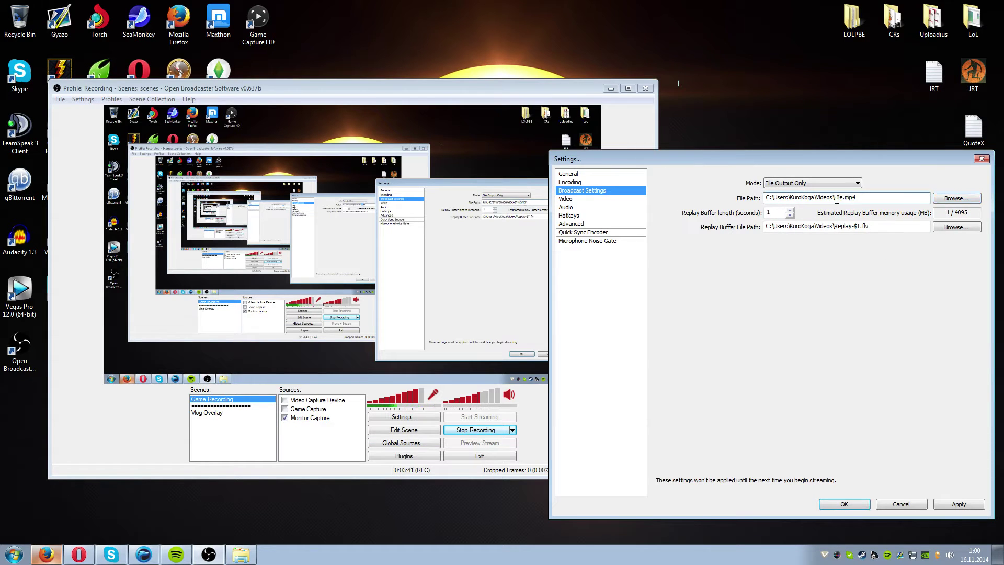
{"action": "left_click_drag", "start_coordinate": [835, 198], "coordinate": [839, 199]}
{"action": "left_click", "coordinate": [863, 201]}
{"action": "left_click", "coordinate": [971, 504]}
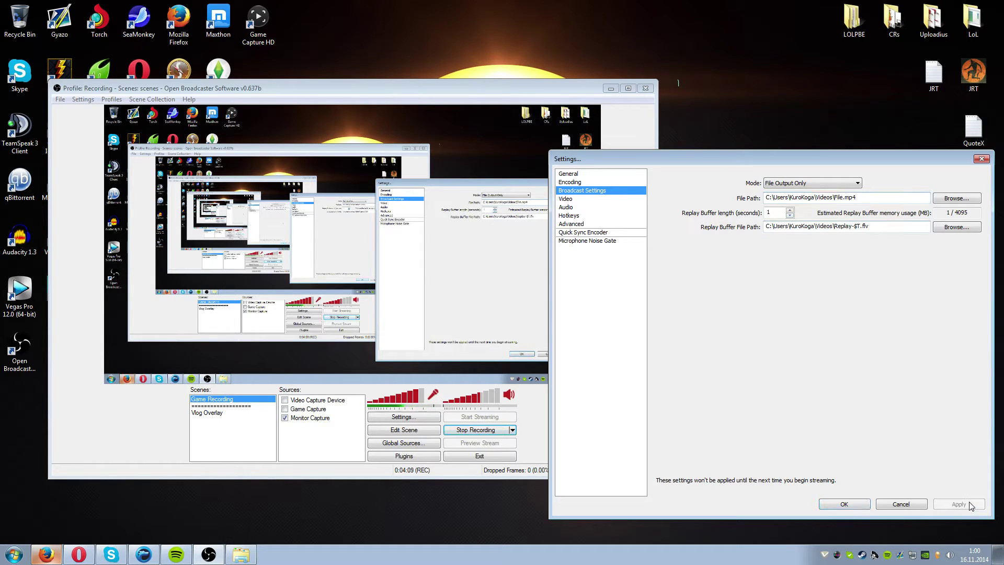
Keep the video at 1920x1080 base resolution with no resolution downscale.
{"action": "left_click", "coordinate": [596, 198]}
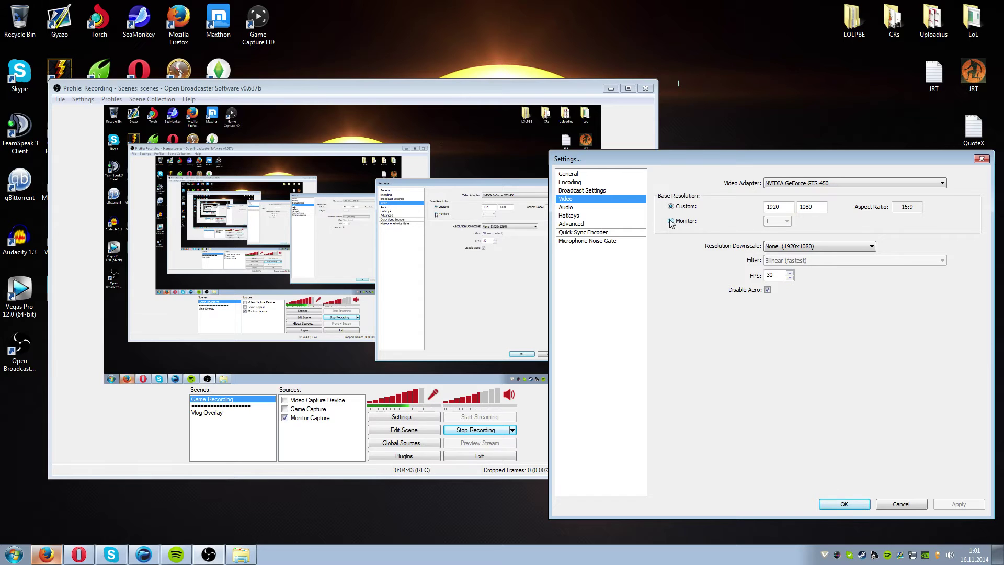
{"action": "left_click", "coordinate": [795, 249]}
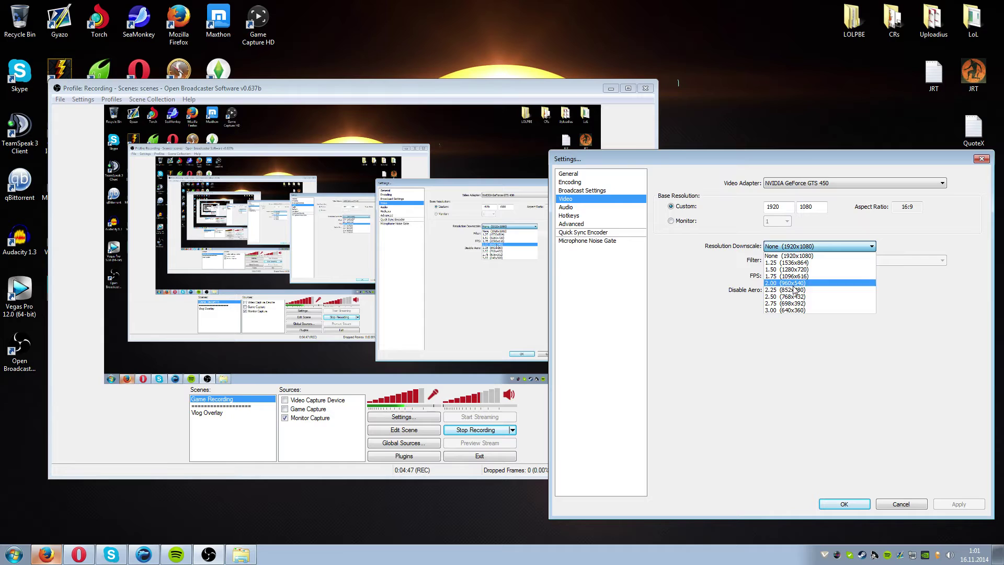
{"action": "left_click", "coordinate": [817, 250]}
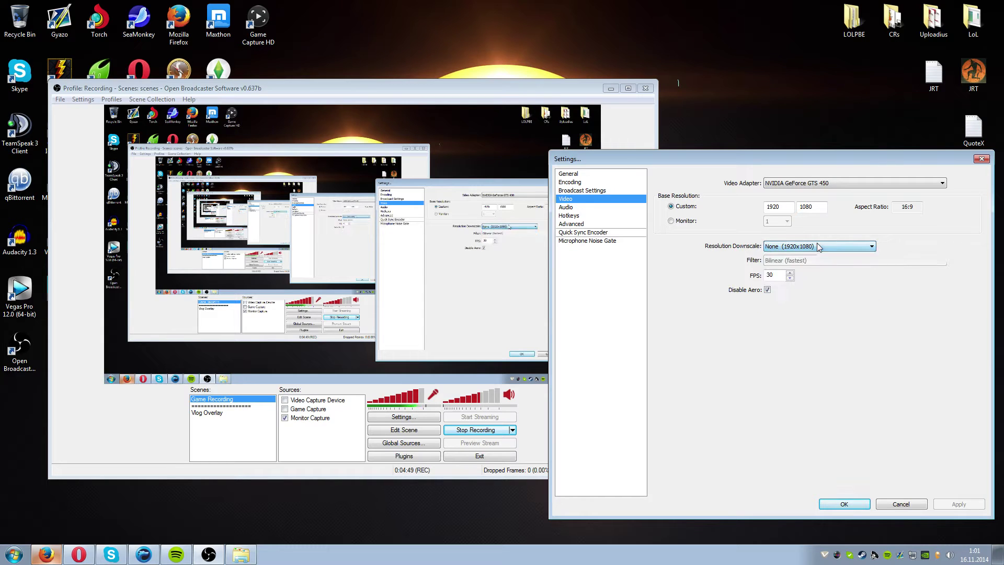
Keep the frame rate at 30 FPS, then switch to the Audio page.
{"action": "left_click", "coordinate": [779, 276]}
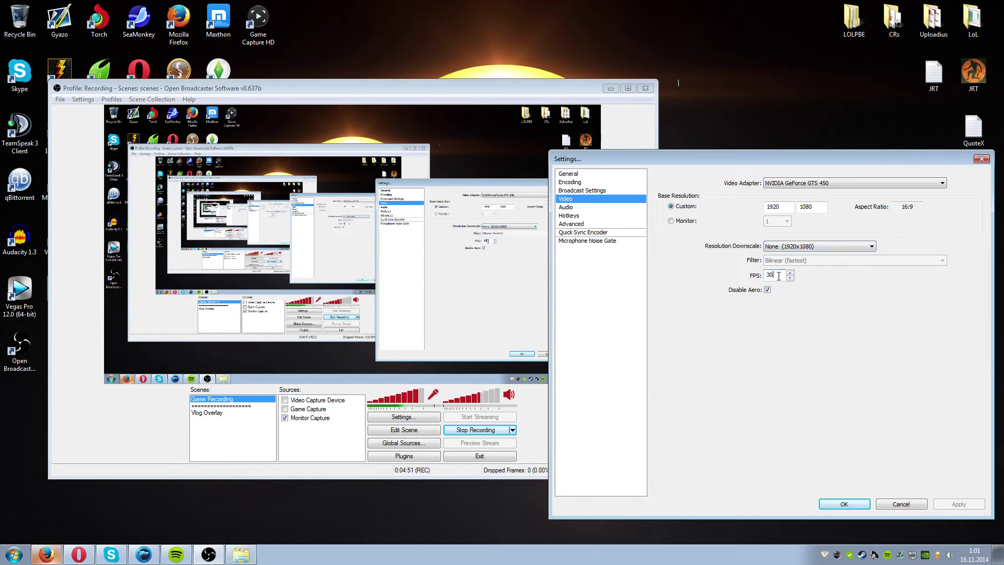
{"action": "left_click", "coordinate": [771, 278]}
{"action": "left_click", "coordinate": [783, 276]}
{"action": "double_click", "coordinate": [767, 276]}
{"action": "left_click_drag", "start_coordinate": [770, 276], "coordinate": [772, 277]}
{"action": "left_click", "coordinate": [779, 276]}
{"action": "mouse_move", "coordinate": [683, 159]}
{"action": "left_mouse_down"}
{"action": "mouse_move", "coordinate": [863, 161]}
{"action": "mouse_move", "coordinate": [675, 163]}
{"action": "left_mouse_up"}
{"action": "left_click", "coordinate": [596, 213]}
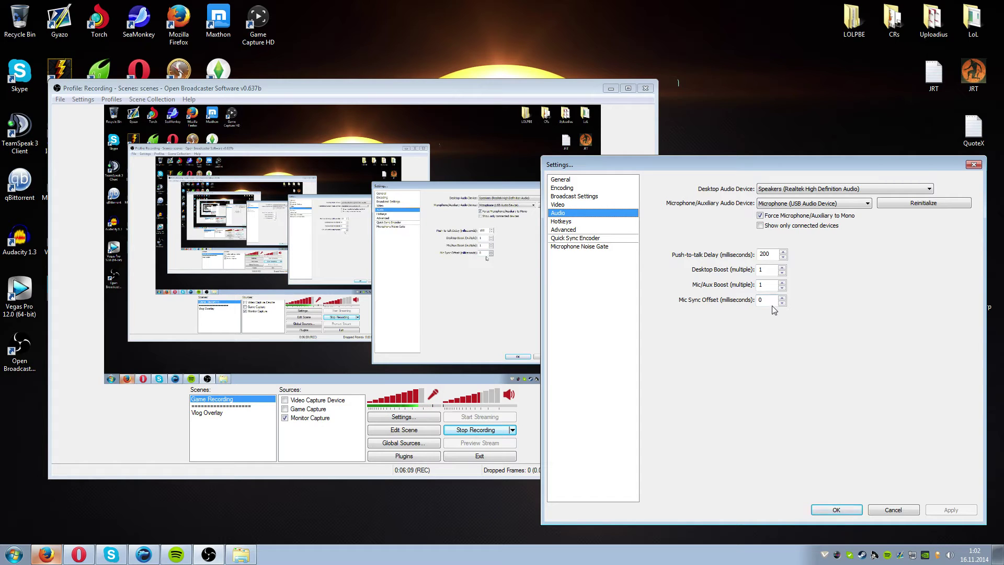
After checking the Realtek desktop audio and USB microphone, switch to the Hotkeys page.
{"action": "left_click", "coordinate": [631, 226]}
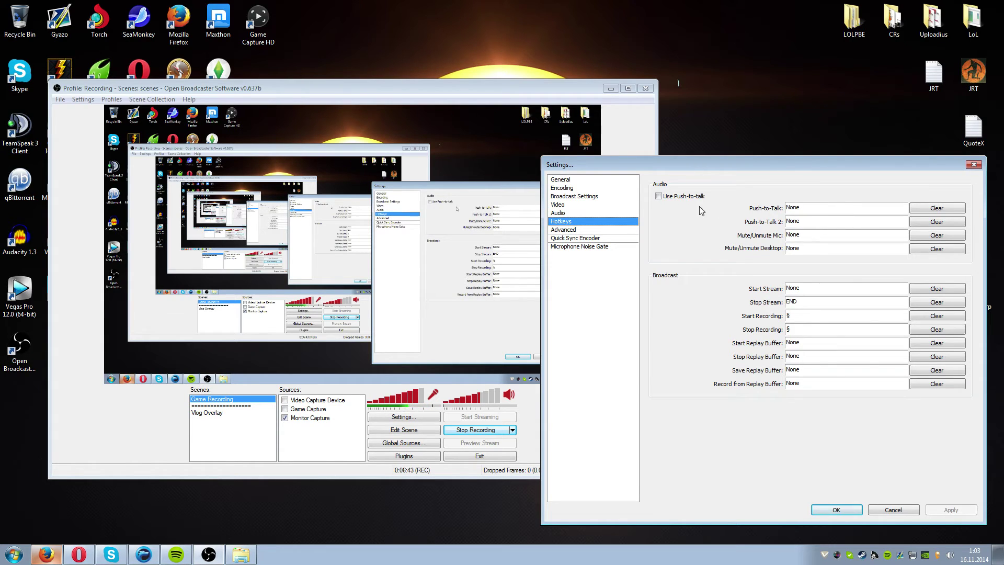
Note that Start and Stop Recording share the § key, then switch to the Advanced page.
{"action": "left_click", "coordinate": [618, 231]}
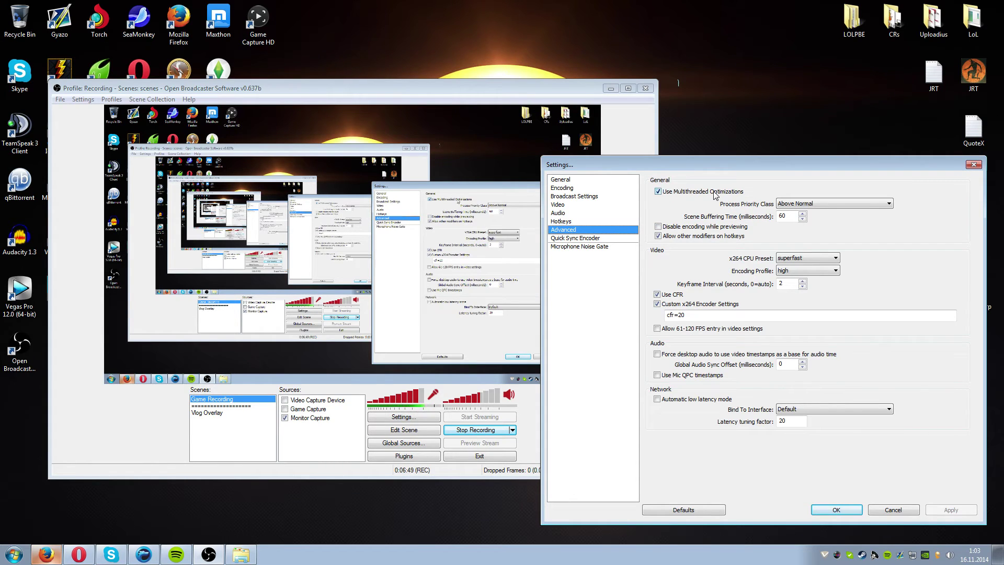
Keep Above Normal priority, superfast x264 preset, high profile and cfr=20, then open Quick Sync Encoder.
{"action": "left_click", "coordinate": [819, 208]}
{"action": "left_click", "coordinate": [823, 211]}
{"action": "left_click", "coordinate": [836, 258]}
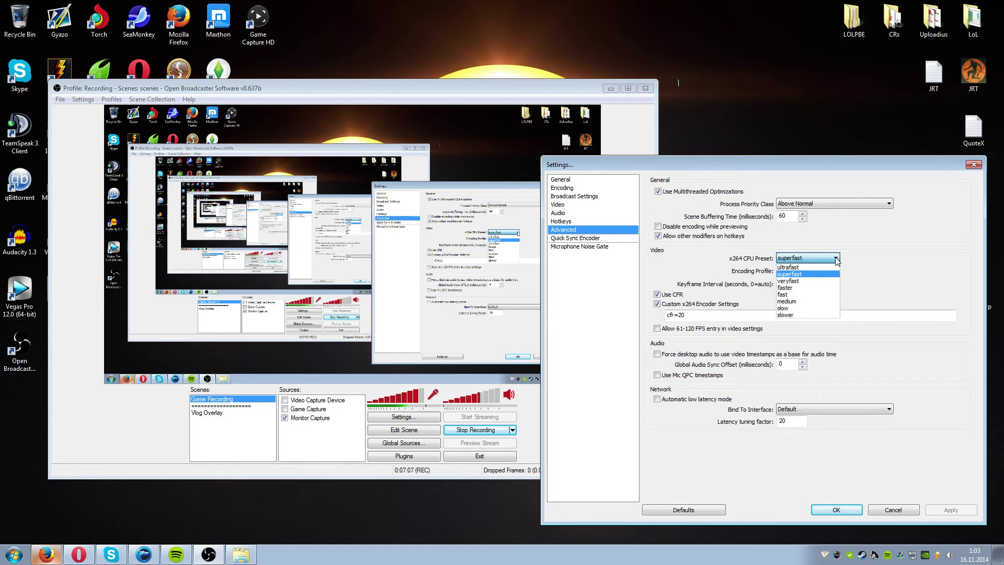
{"action": "left_click", "coordinate": [827, 259]}
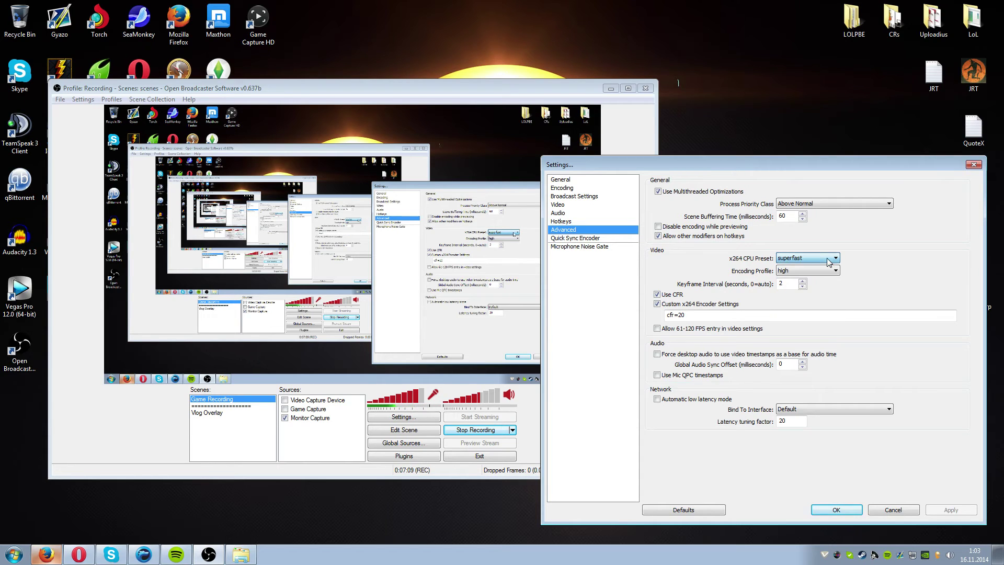
{"action": "left_click", "coordinate": [818, 272]}
{"action": "left_click", "coordinate": [818, 272]}
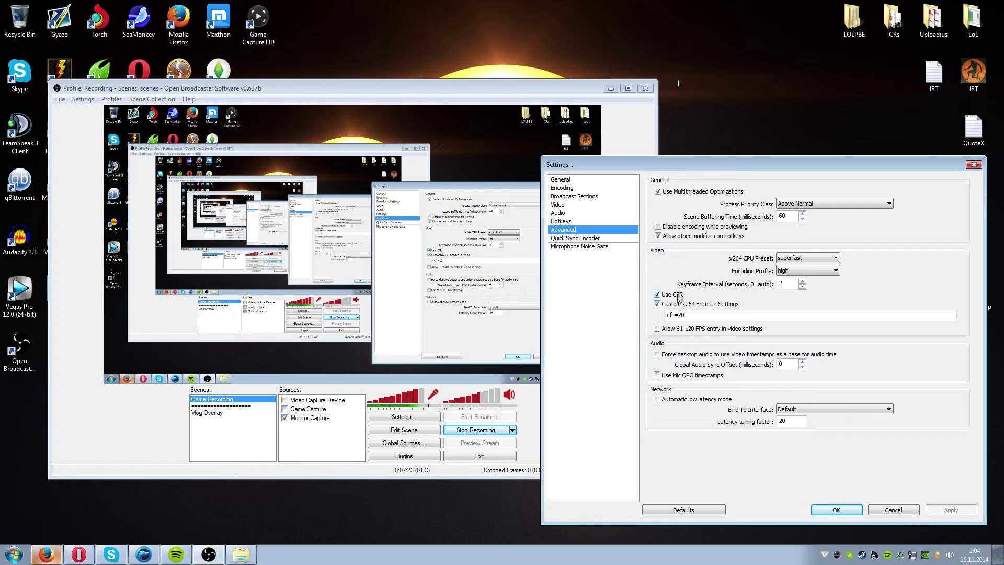
{"action": "left_click", "coordinate": [687, 315]}
{"action": "left_click", "coordinate": [619, 236]}
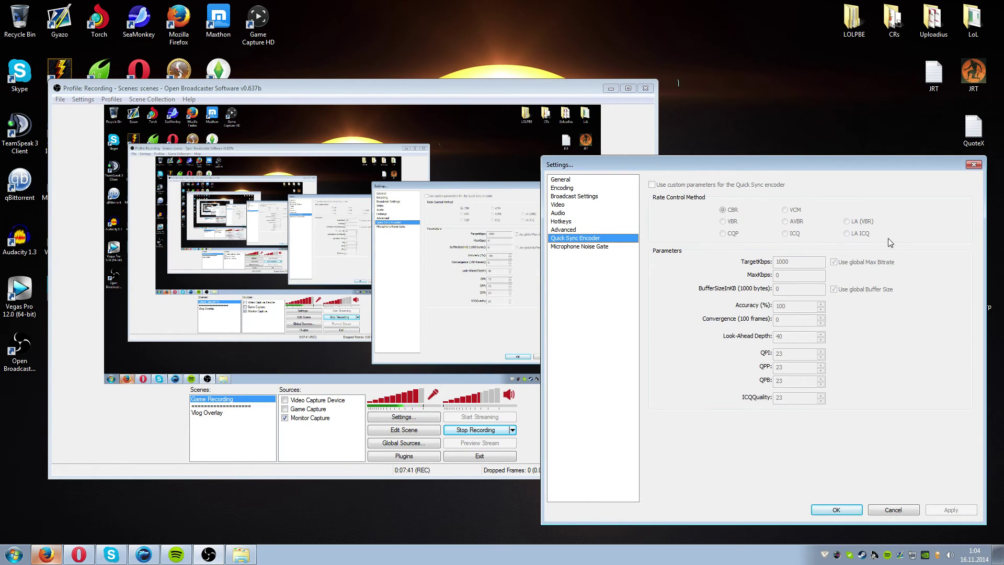
Review the Microphone Noise Gate page, cancel Settings, and shift the main window right.
{"action": "left_click", "coordinate": [612, 246]}
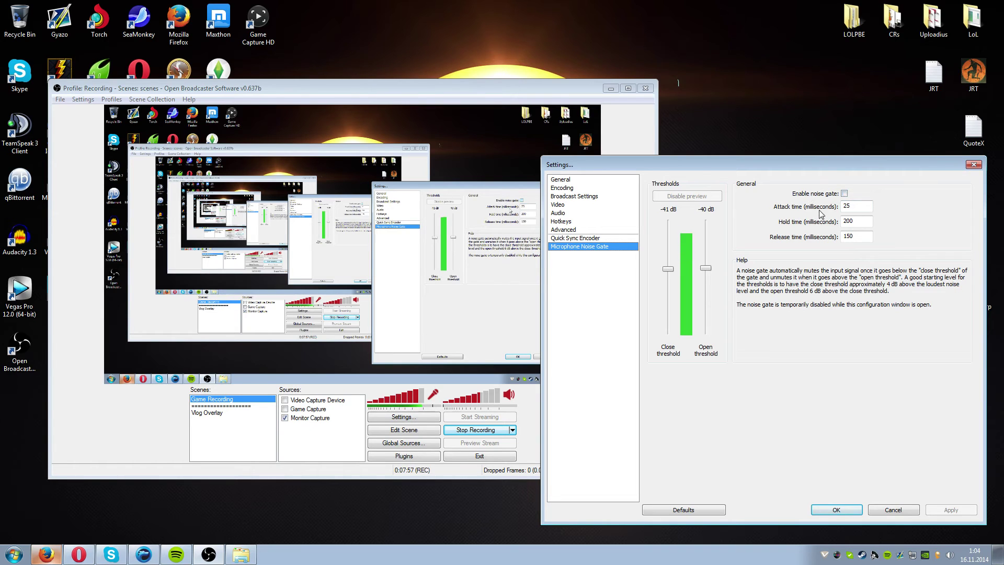
{"action": "left_click", "coordinate": [907, 511]}
{"action": "left_click_drag", "start_coordinate": [511, 88], "coordinate": [664, 86]}
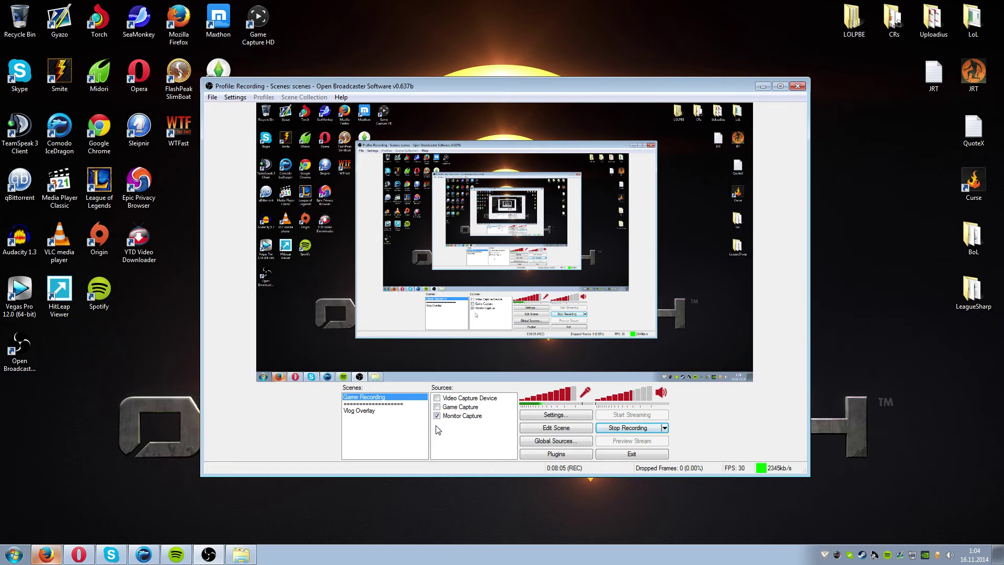
{"action": "right_click", "coordinate": [393, 424]}
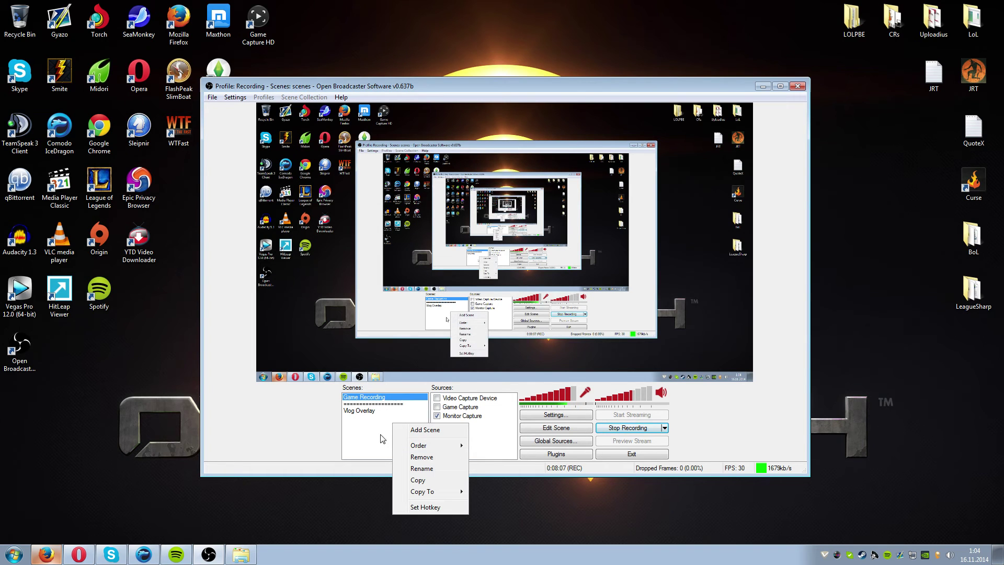
{"action": "left_click", "coordinate": [381, 442]}
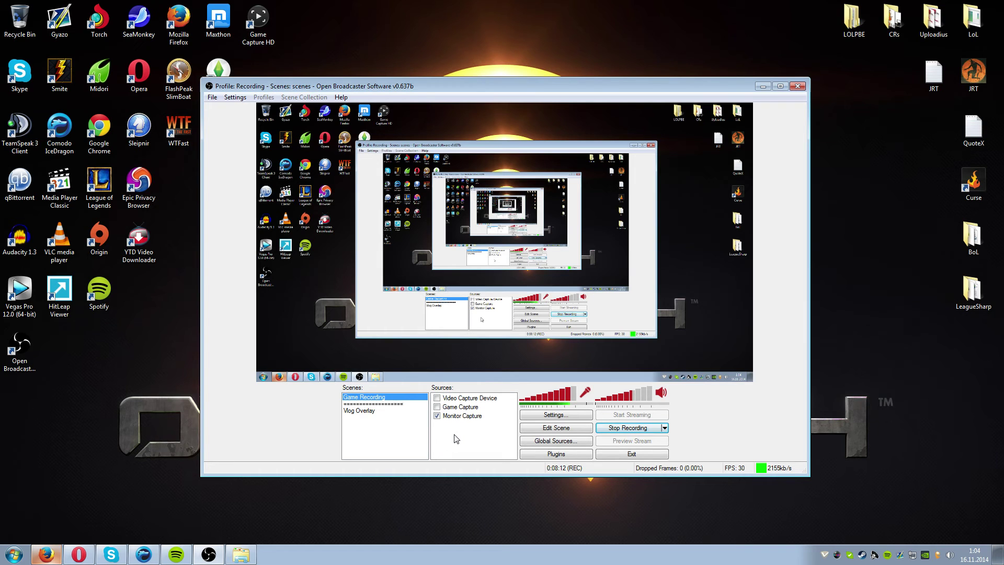
{"action": "right_click", "coordinate": [472, 398]}
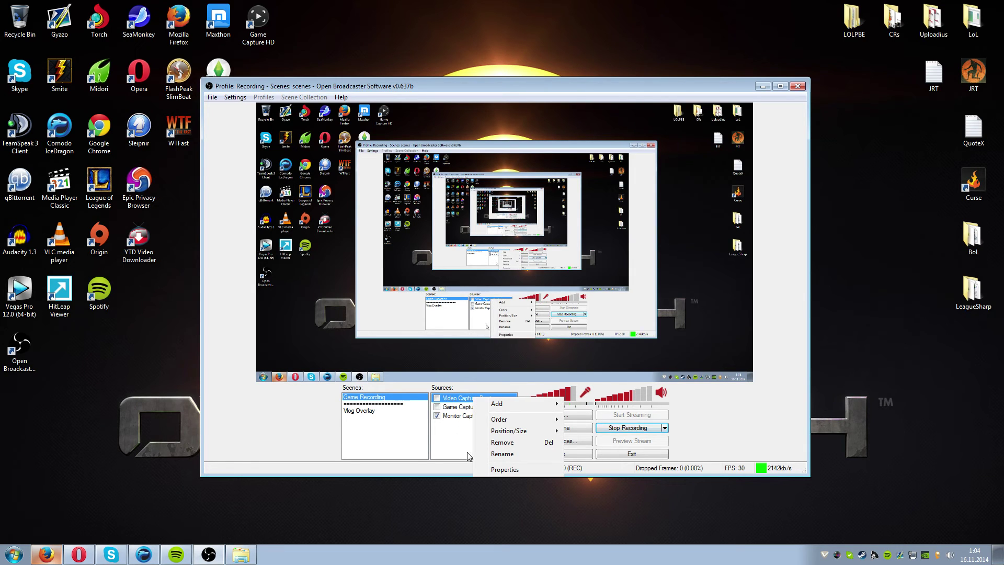
{"action": "left_click", "coordinate": [491, 469]}
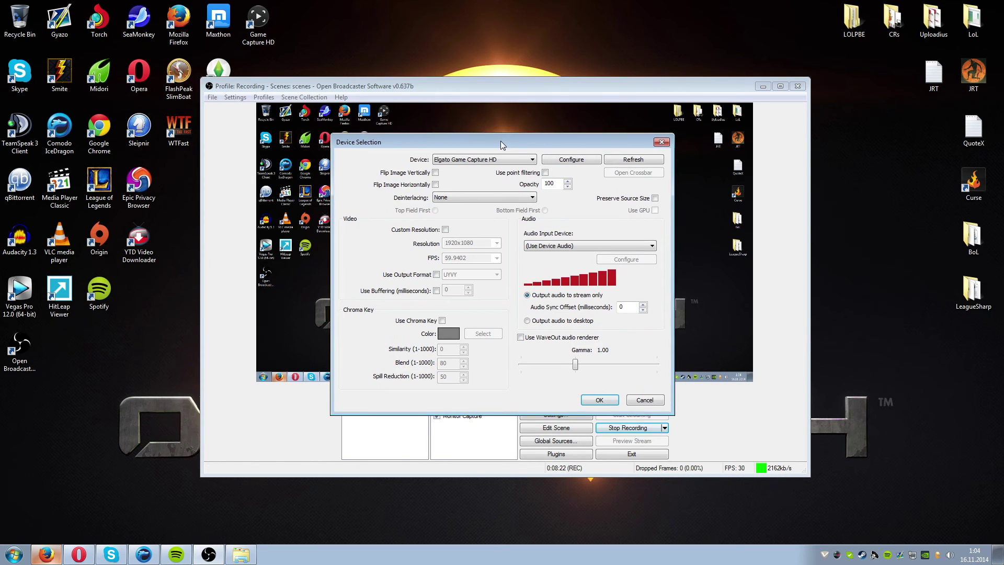
{"action": "left_click_drag", "start_coordinate": [502, 137], "coordinate": [734, 216]}
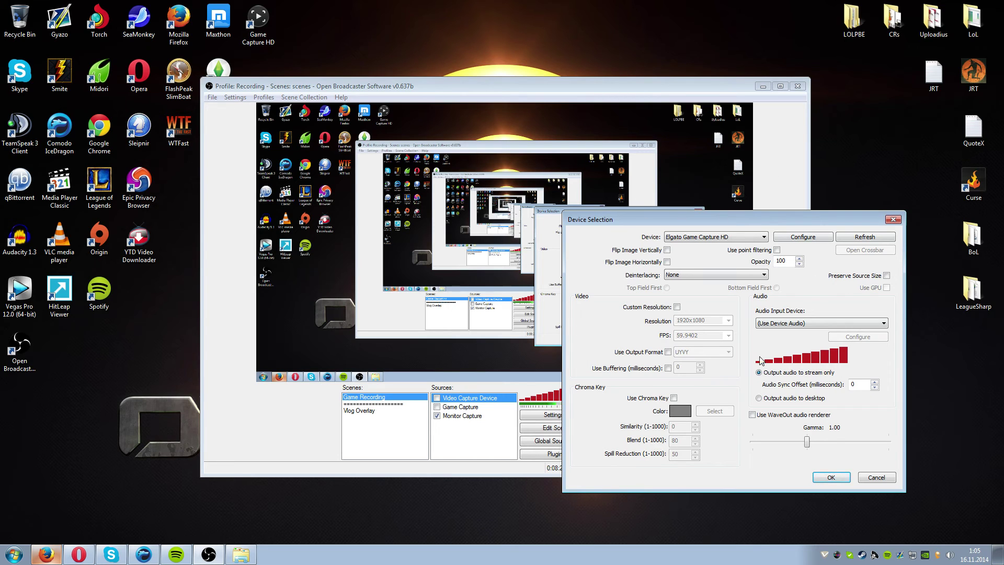
{"action": "left_click", "coordinate": [876, 477]}
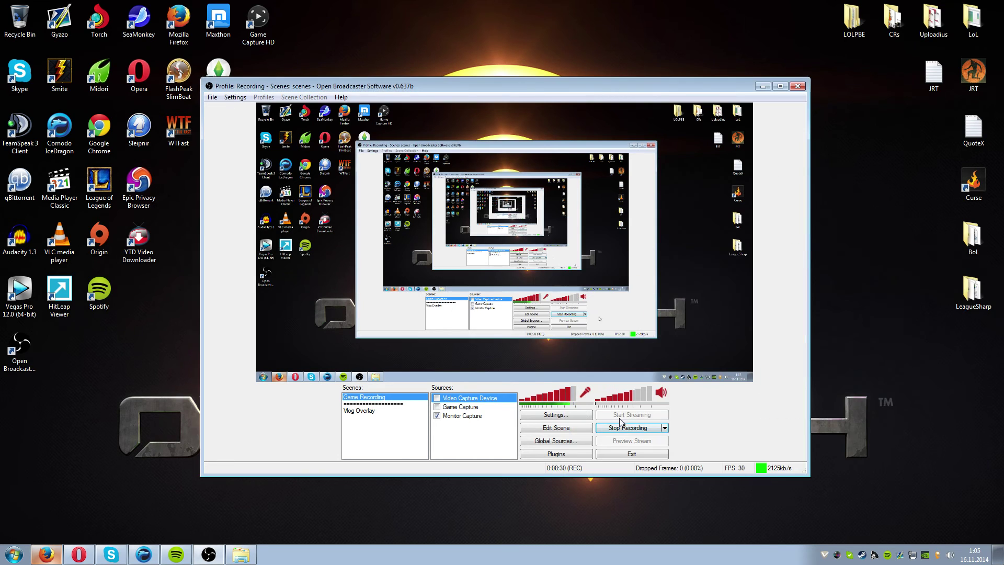
{"action": "left_click", "coordinate": [461, 407]}
{"action": "right_click", "coordinate": [464, 407]}
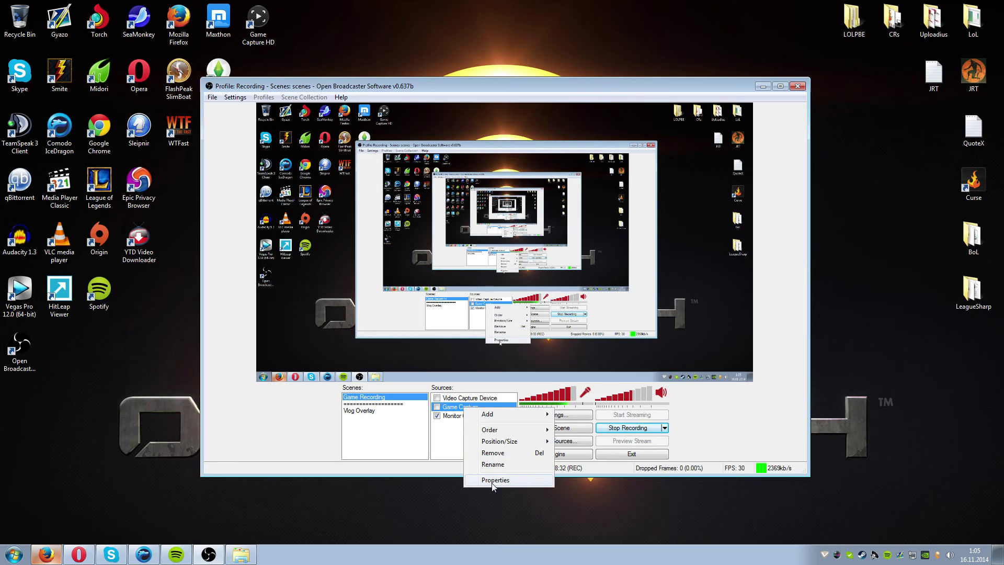
{"action": "left_click", "coordinate": [492, 481]}
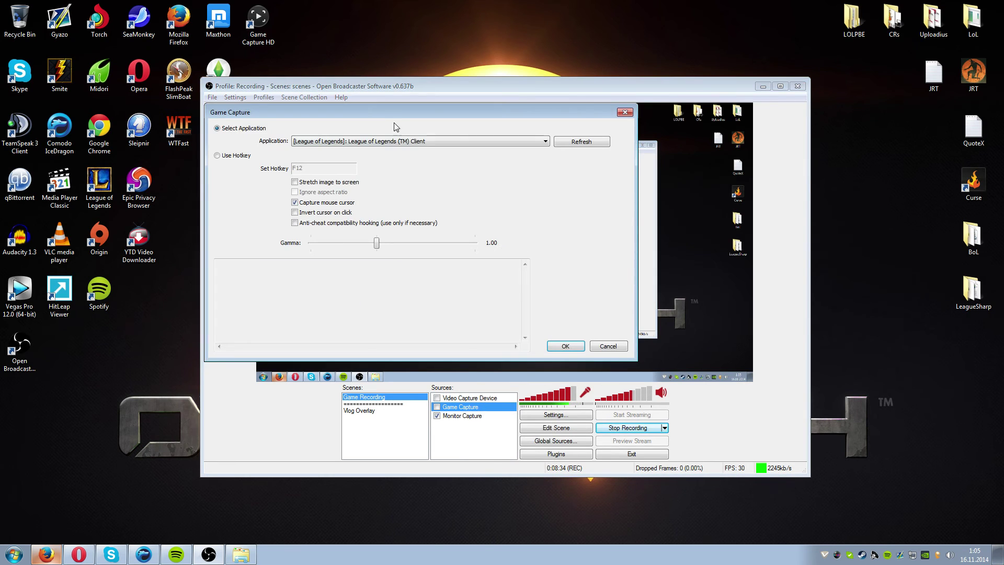
{"action": "left_click_drag", "start_coordinate": [382, 111], "coordinate": [704, 249]}
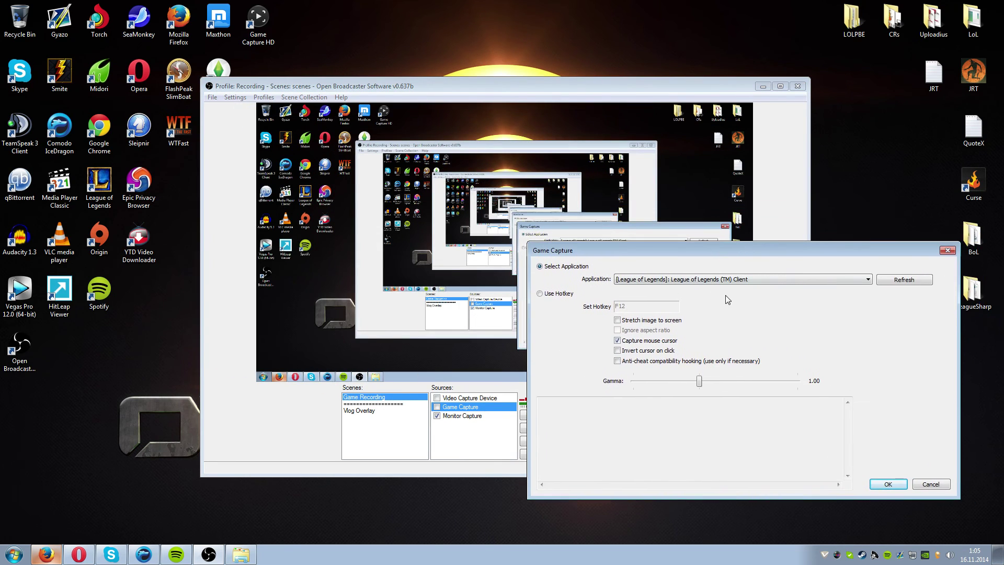
{"action": "left_click", "coordinate": [718, 280]}
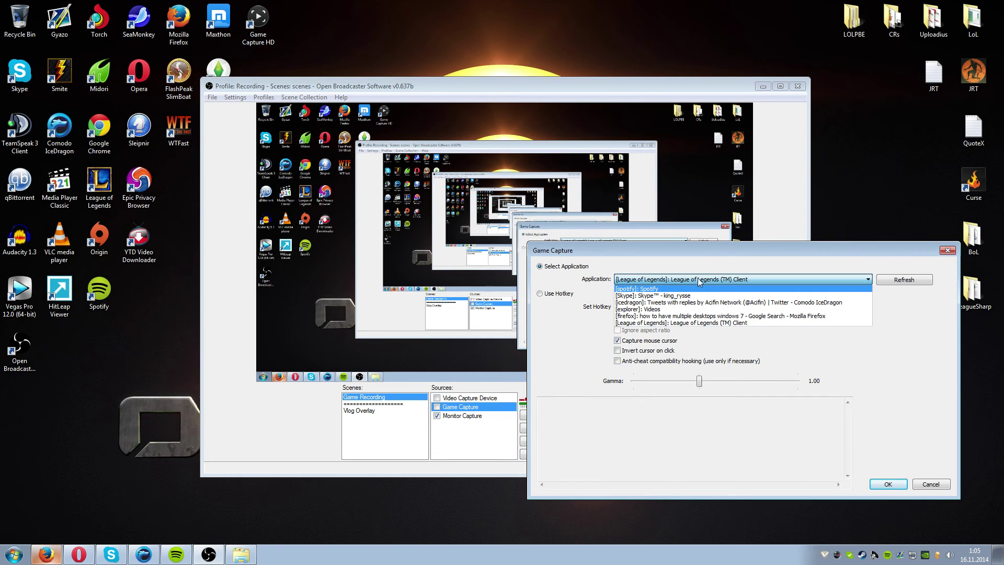
{"action": "left_click", "coordinate": [709, 323]}
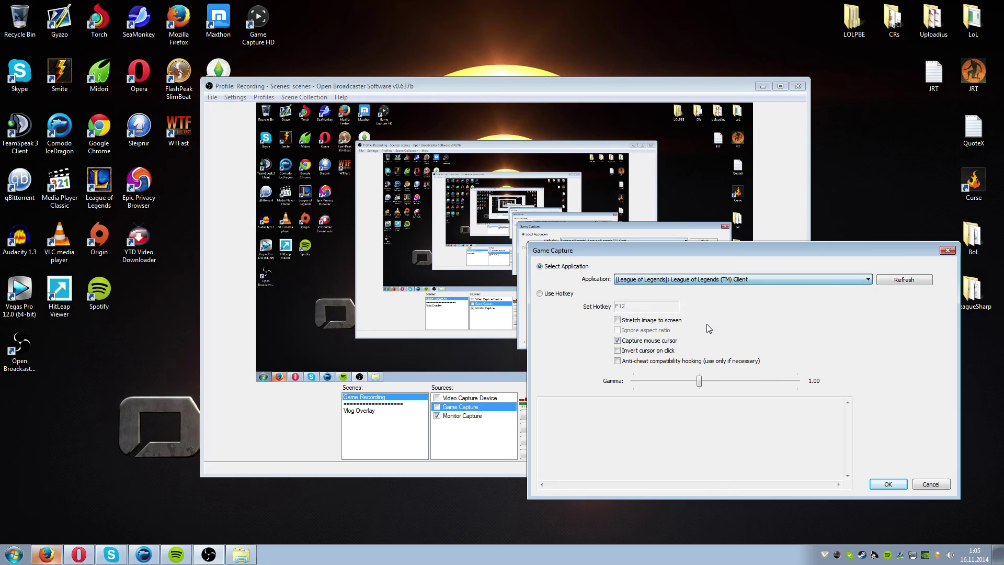
{"action": "left_click", "coordinate": [900, 282]}
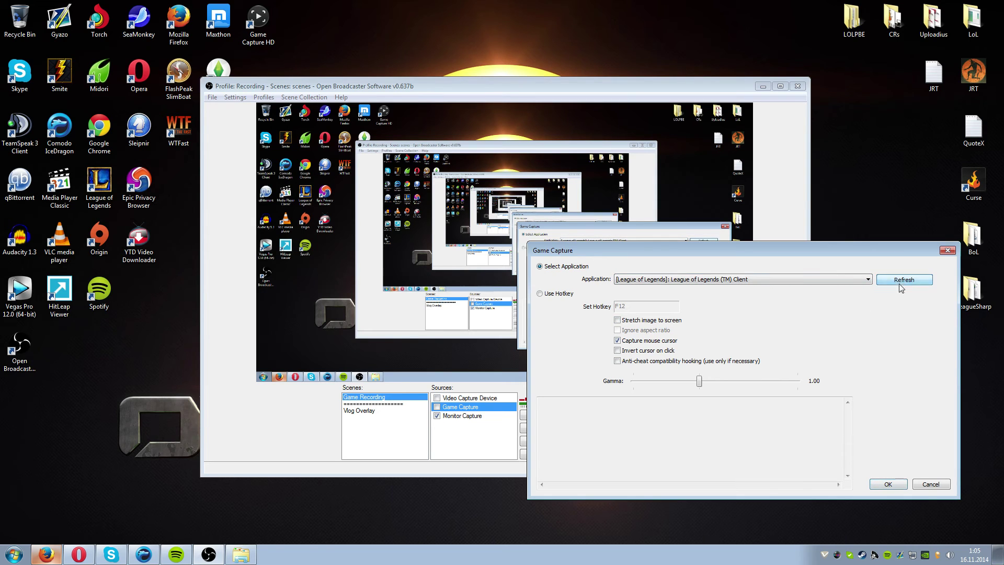
{"action": "left_click", "coordinate": [931, 484]}
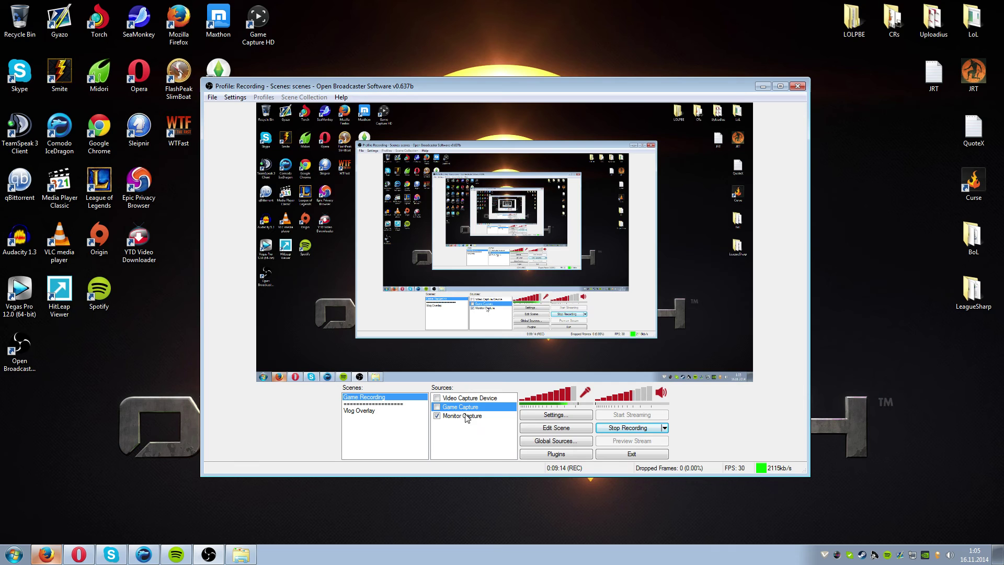
Open the Monitor Capture properties and keep monitor 1 as the captured display.
{"action": "right_click", "coordinate": [466, 417]}
{"action": "left_click", "coordinate": [485, 486]}
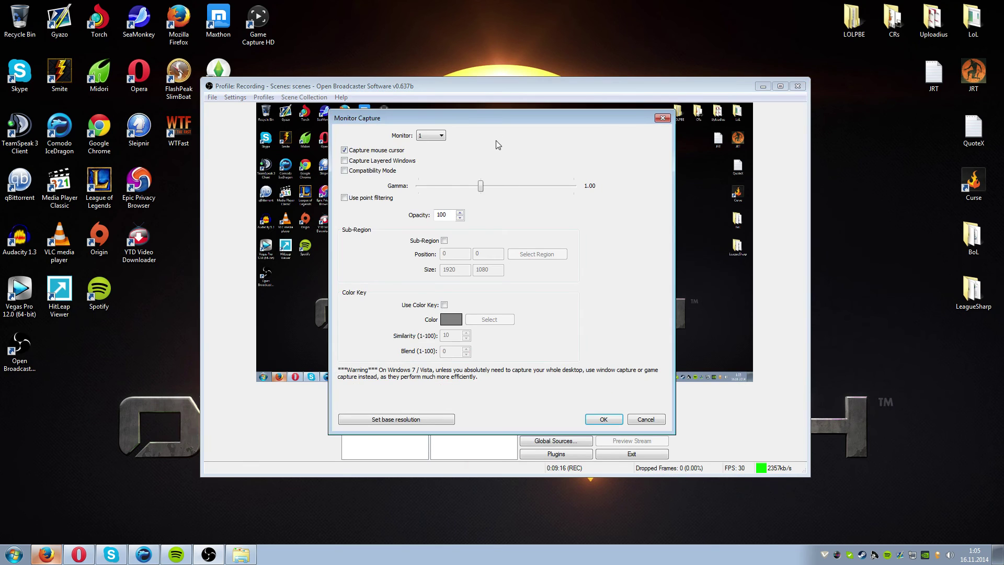
{"action": "left_click_drag", "start_coordinate": [468, 117], "coordinate": [831, 199]}
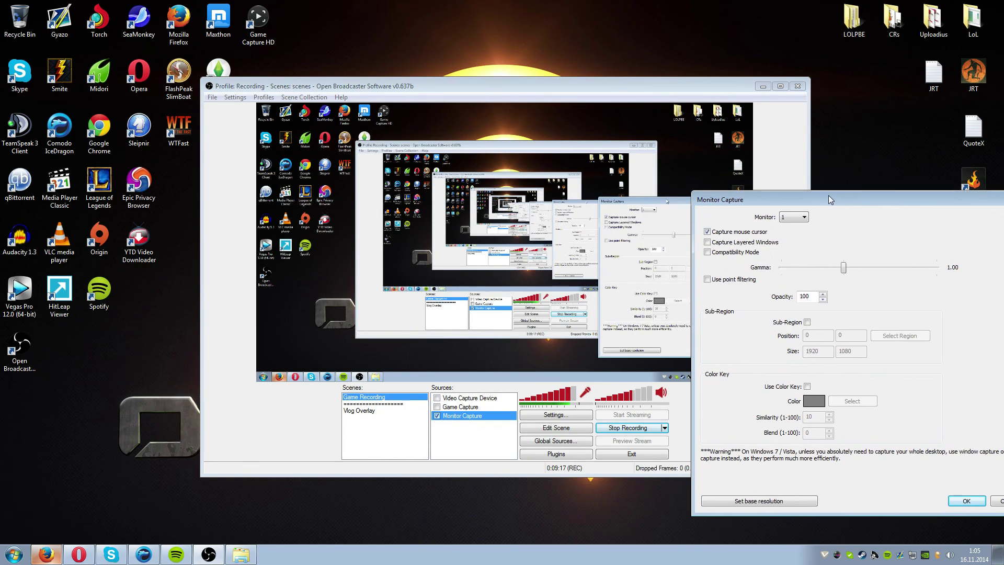
{"action": "left_click", "coordinate": [803, 218]}
{"action": "left_click", "coordinate": [794, 226]}
Raise the capture gamma to 1.05 and close the properties dialog.
{"action": "mouse_move", "coordinate": [844, 271]}
{"action": "left_mouse_down"}
{"action": "mouse_move", "coordinate": [915, 267]}
{"action": "mouse_move", "coordinate": [848, 267]}
{"action": "left_mouse_up"}
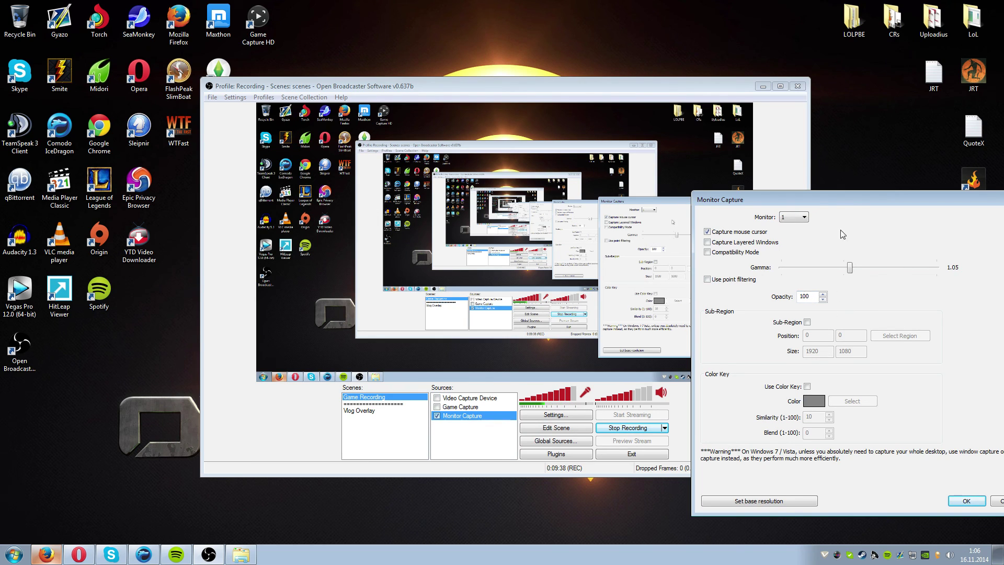
{"action": "left_click_drag", "start_coordinate": [855, 203], "coordinate": [816, 211]}
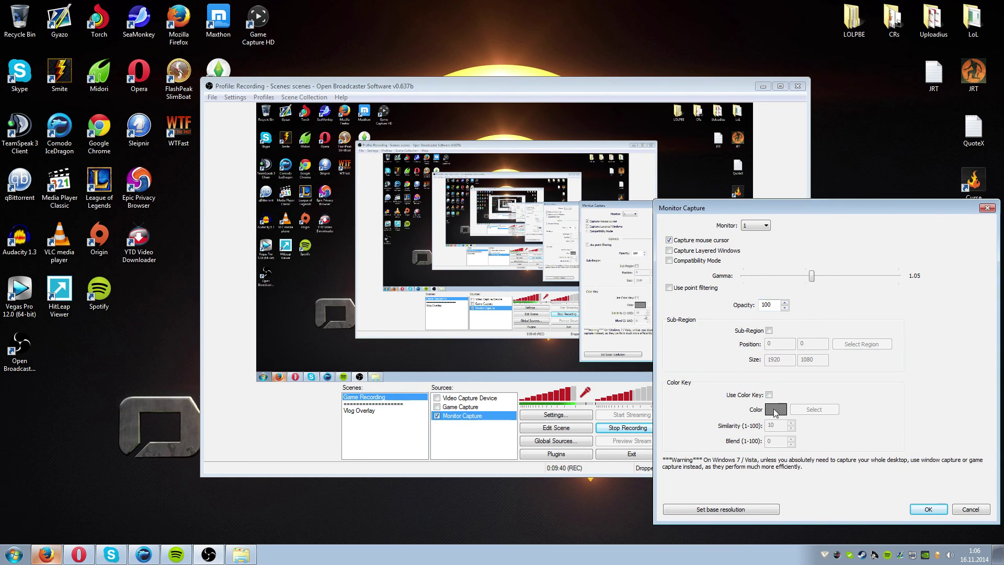
{"action": "left_click", "coordinate": [928, 509]}
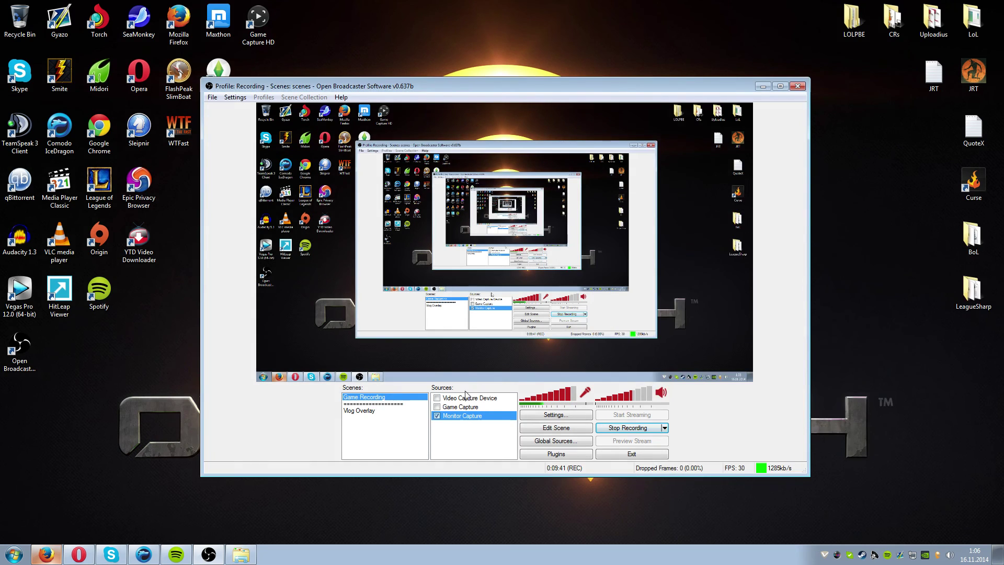
{"action": "right_click", "coordinate": [466, 424]}
{"action": "mouse_move", "coordinate": [489, 429]}
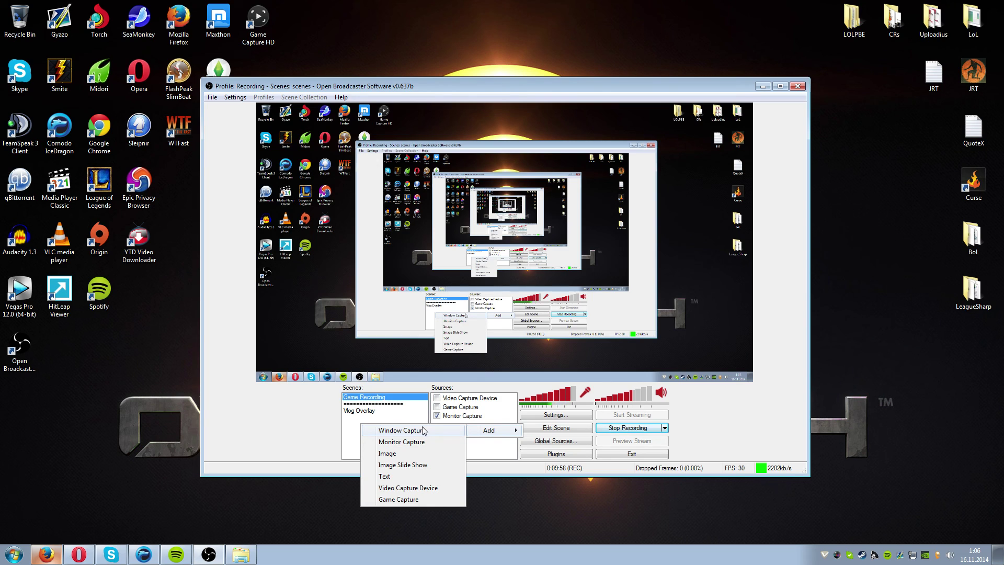
{"action": "left_click", "coordinate": [483, 451]}
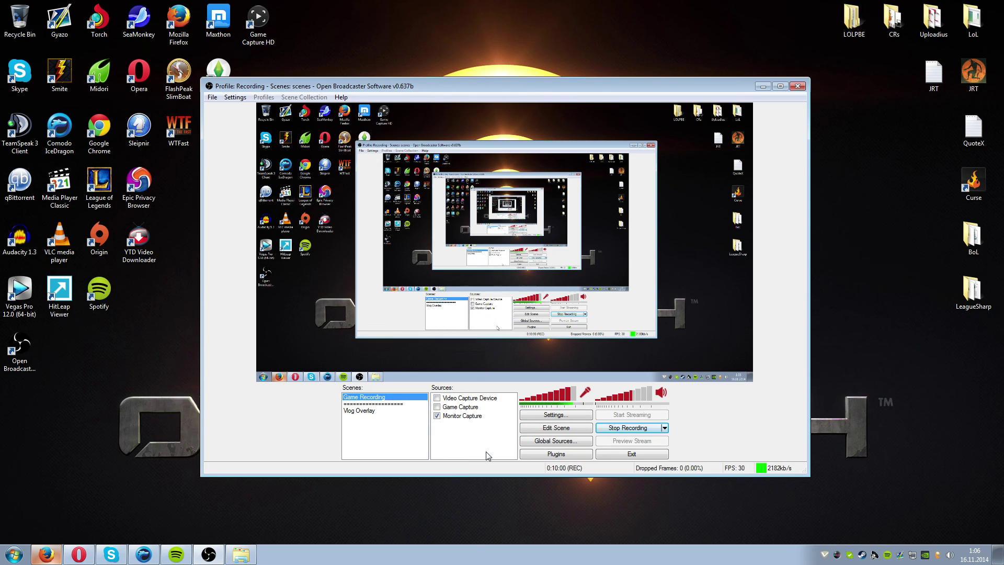